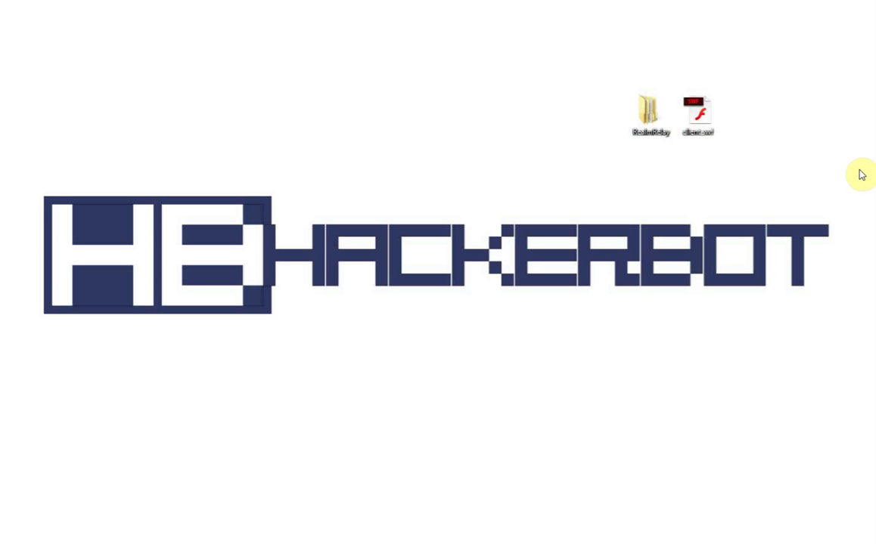
# - Launch client.swf from the desktop in Flash Player and move its window fully into view
pyautogui.doubleClick(710, 127)
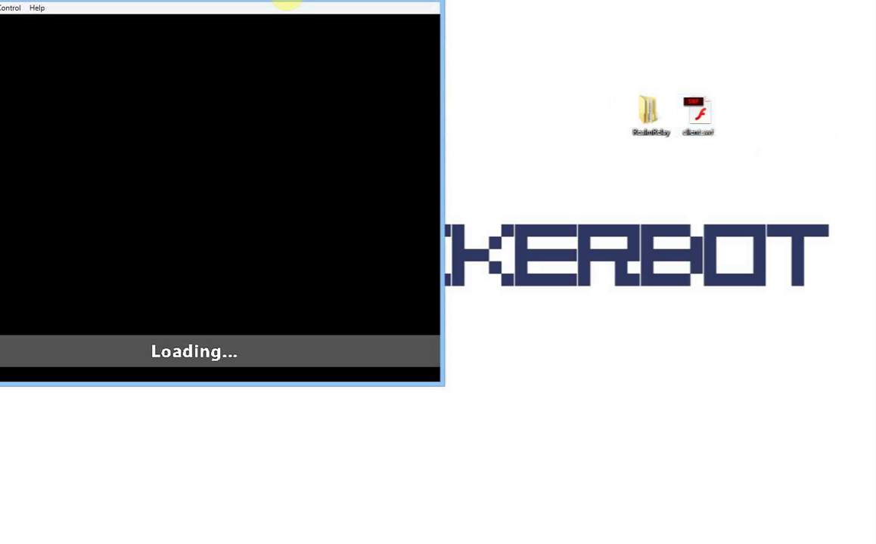
pyautogui.moveTo(288, 3); pyautogui.dragTo(511, 69)
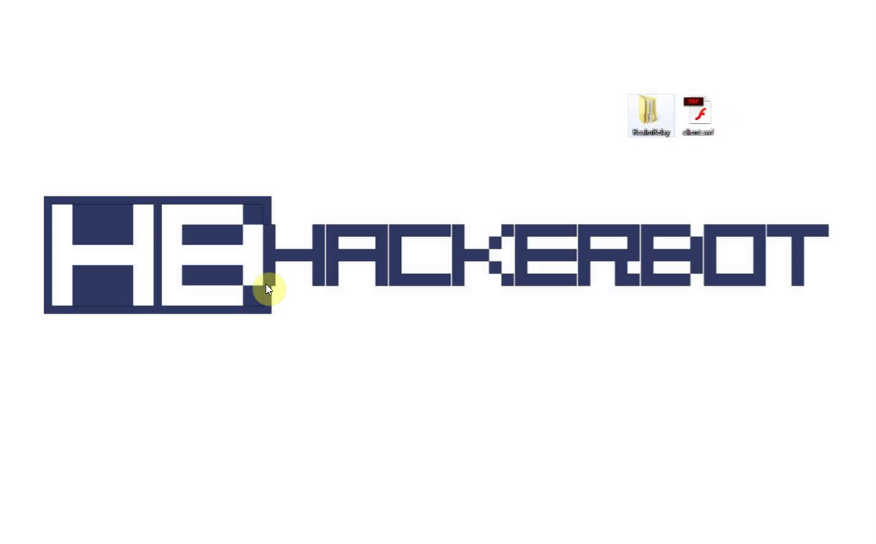
# - Open readme.txt from the RealmRelay folder and select the hosts entry in the Windows installation section
pyautogui.moveTo(248, 471)
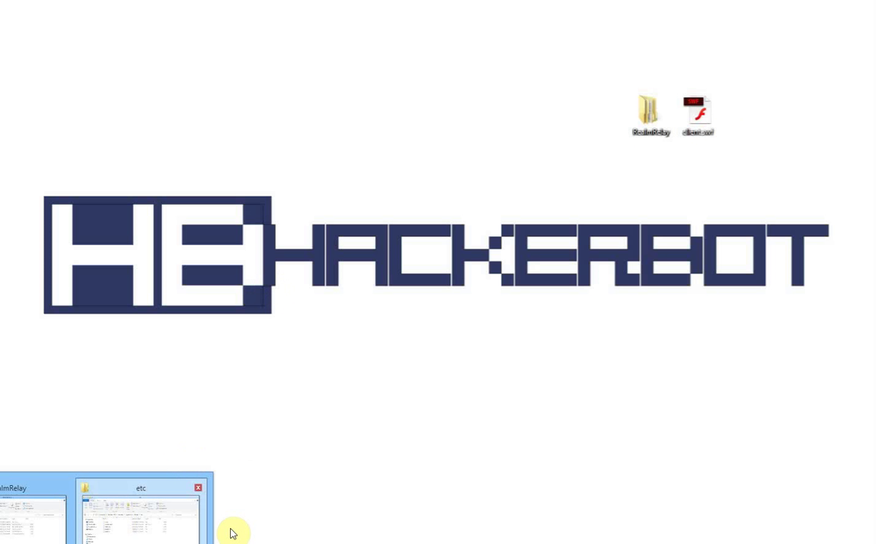
pyautogui.click(5, 495)
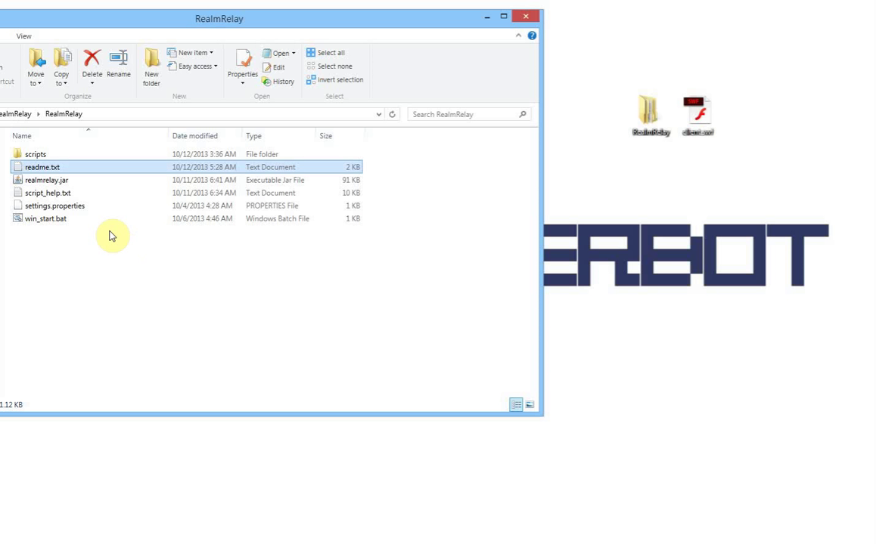
pyautogui.doubleClick(54, 168)
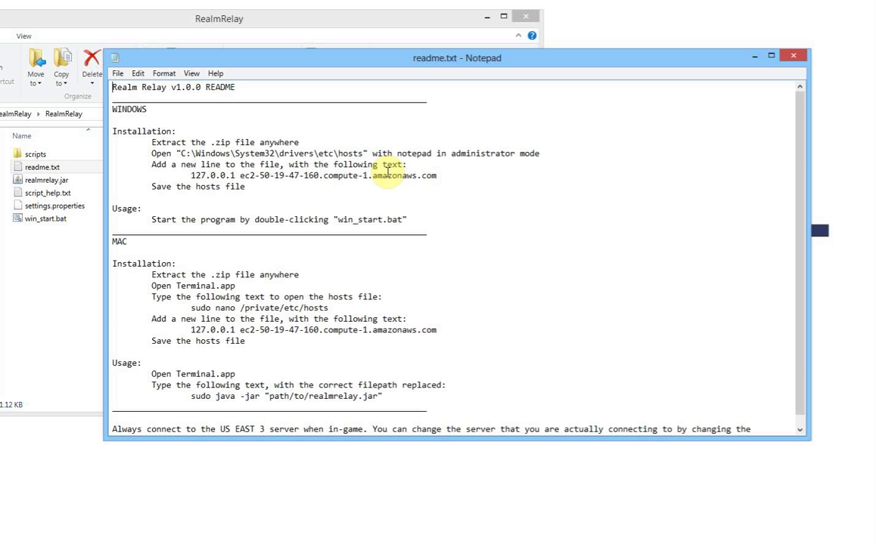
pyautogui.moveTo(438, 175); pyautogui.dragTo(189, 176)
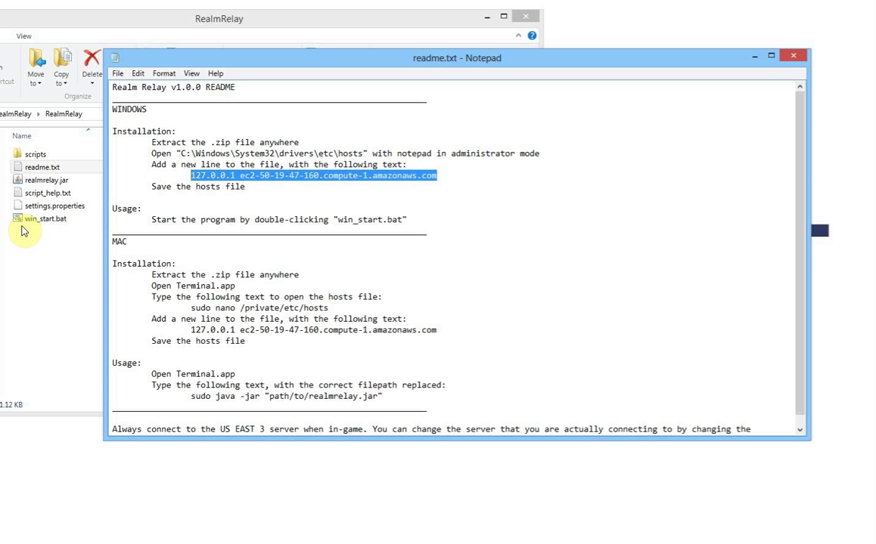
pyautogui.click(488, 180)
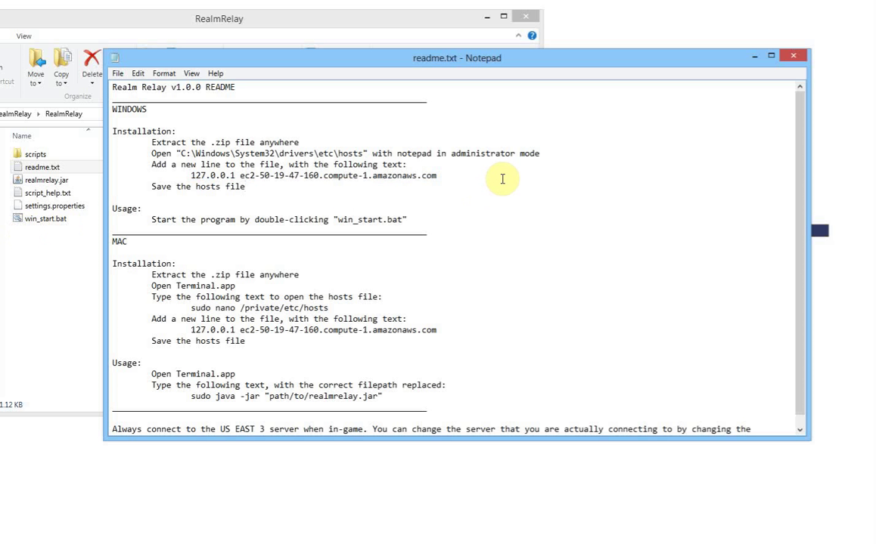
pyautogui.moveTo(436, 175); pyautogui.dragTo(189, 177)
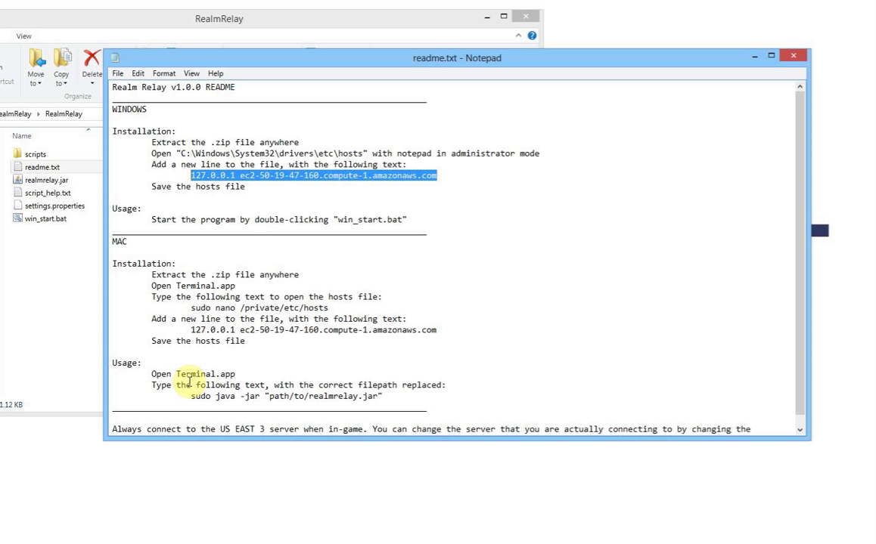
# - Open the hosts file from C:\Windows\System32\Drivers\etc in Notepad
pyautogui.moveTo(224, 484)
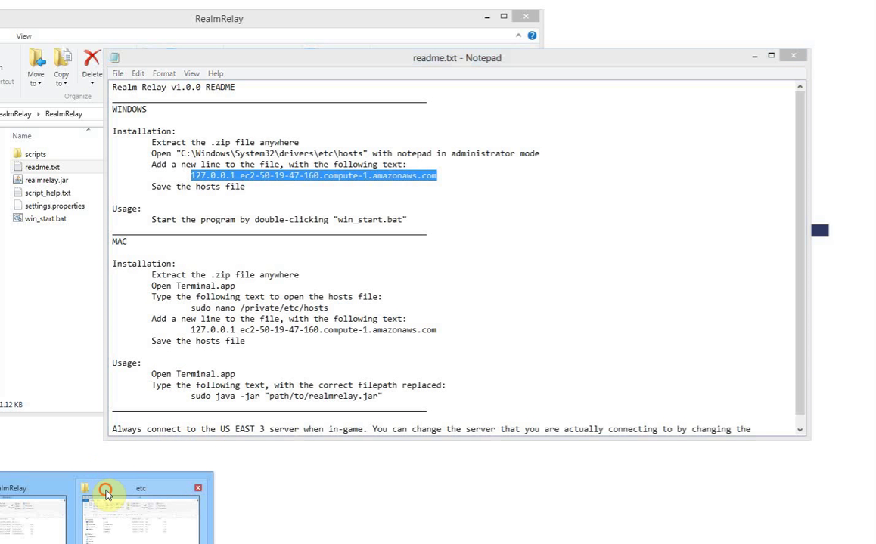
pyautogui.click(109, 484)
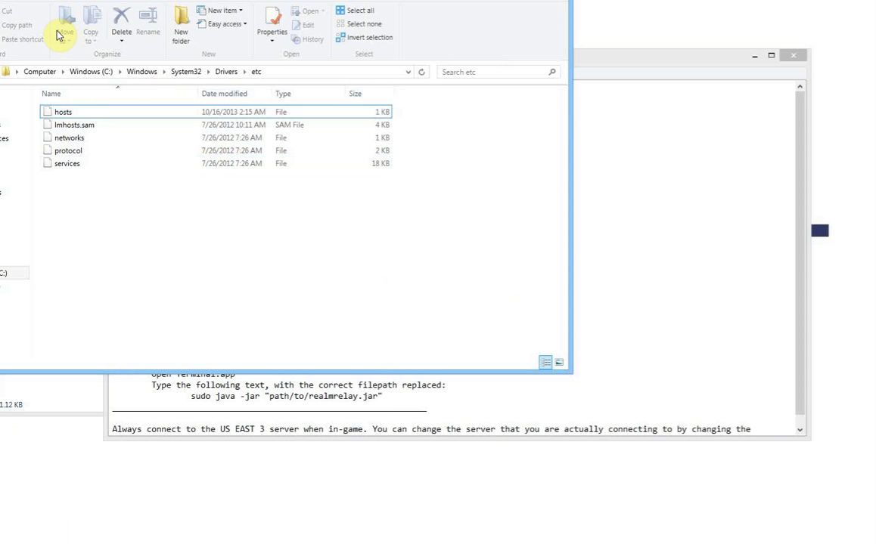
pyautogui.moveTo(163, 8); pyautogui.dragTo(174, 24)
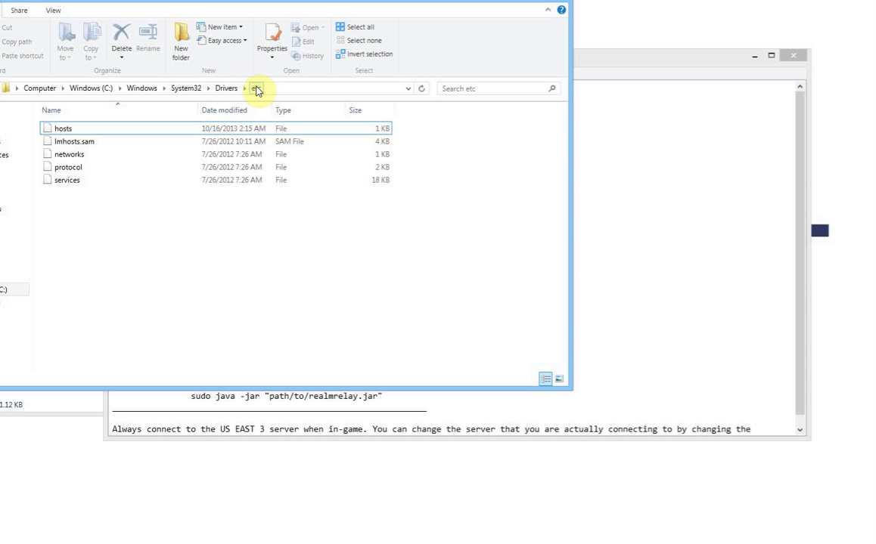
pyautogui.rightClick(87, 128)
pyautogui.moveTo(166, 138)
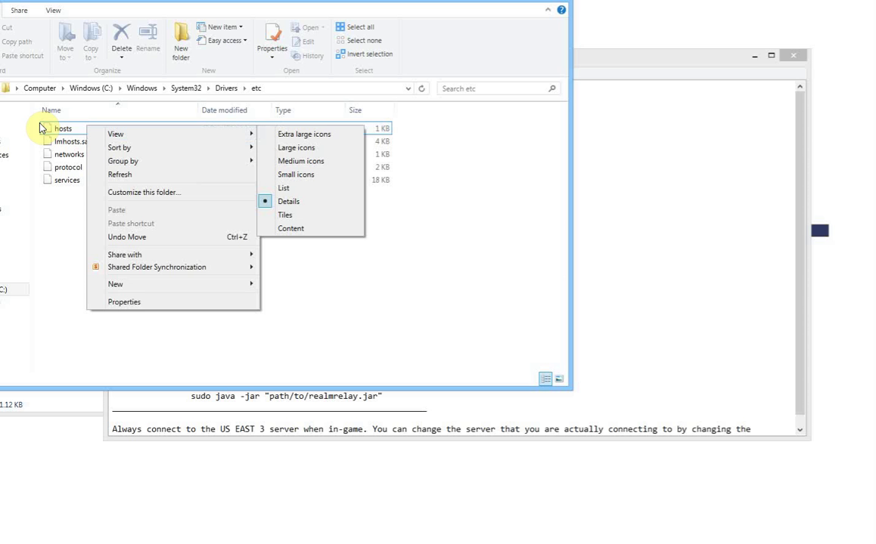
pyautogui.click(64, 129)
pyautogui.doubleClick(99, 130)
pyautogui.scroll(-6, 409, 238)
pyautogui.click(393, 256)
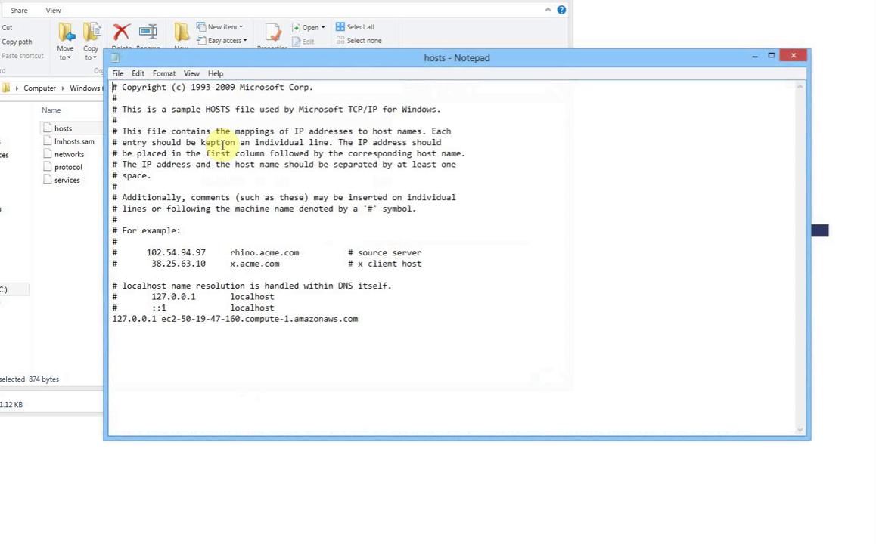
# - Re-enter "127.0.0.1 ec2-50-19-47-160.compute-1.amazonaws.com" as the hosts file's last line, save it, and clear away the etc folder and readme windows
pyautogui.moveTo(398, 319); pyautogui.dragTo(60, 316)
pyautogui.hotkey('ctrl', 'c')
pyautogui.press('Delete')
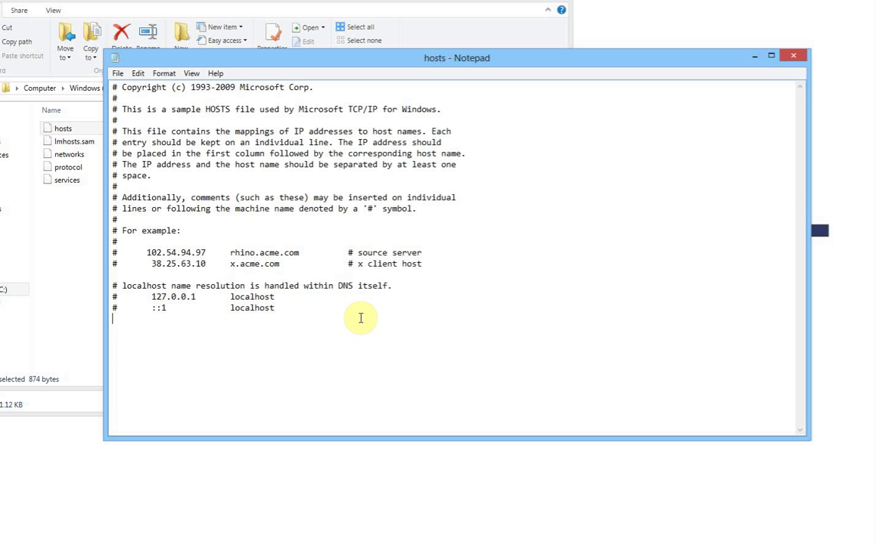
pyautogui.hotkey('ctrl', 'v')
pyautogui.click(118, 73)
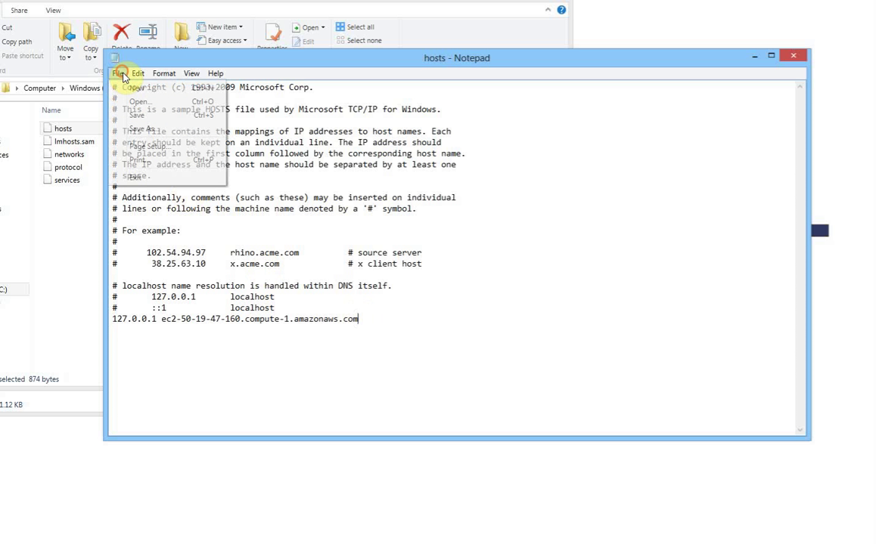
pyautogui.click(141, 114)
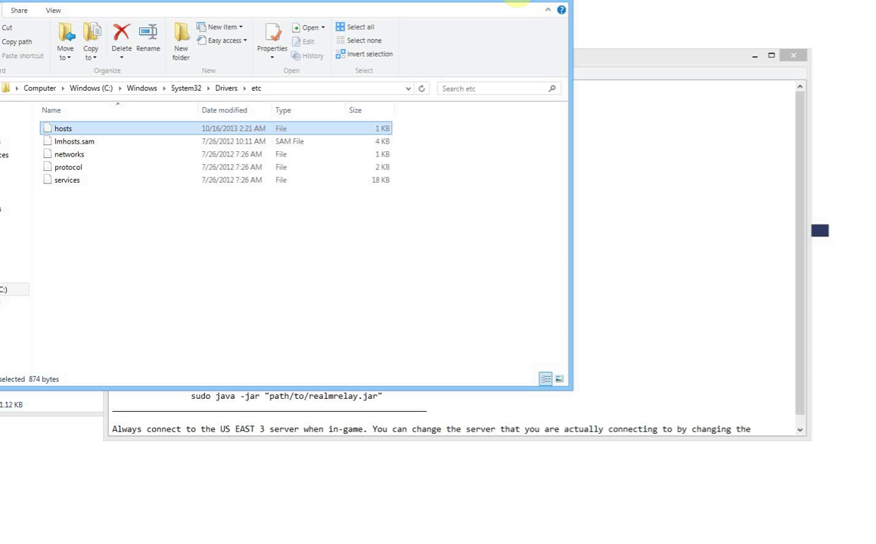
pyautogui.click(546, 7)
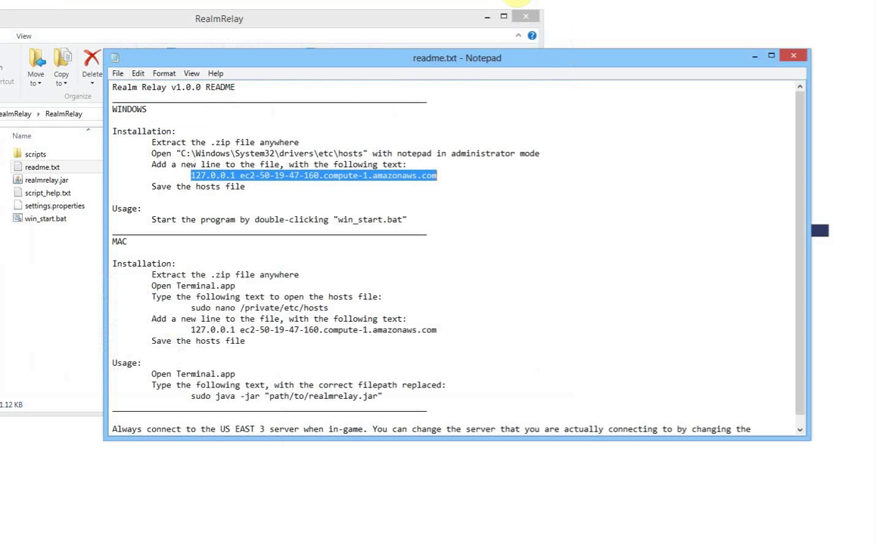
pyautogui.click(756, 59)
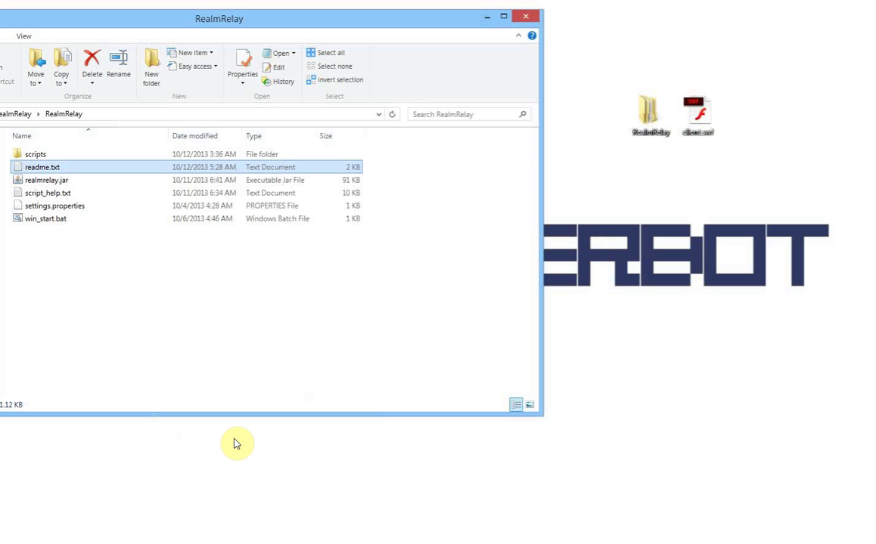
# - In Chrome, open Oracle's Java SE Runtime Environment 7 Downloads page and accept the license agreement to reach the Windows installers
pyautogui.moveTo(146, 541)
pyautogui.click(145, 514)
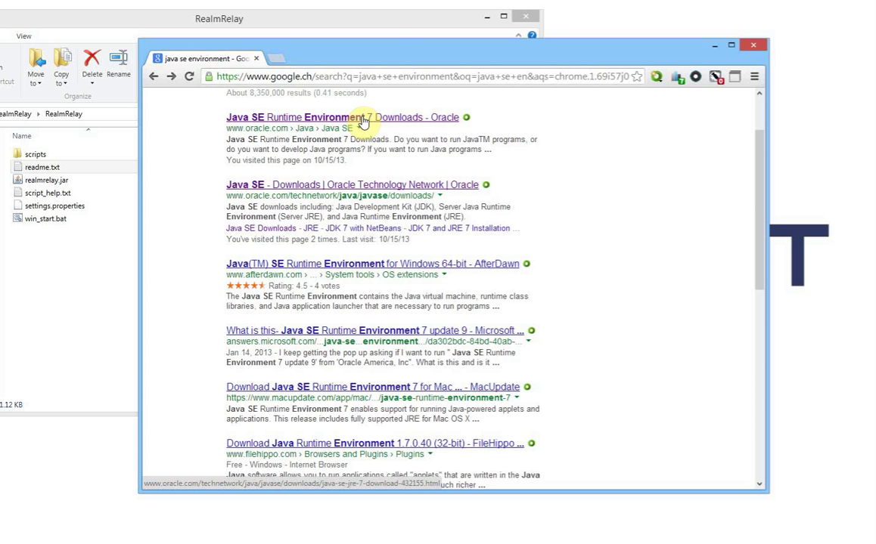
pyautogui.click(362, 121)
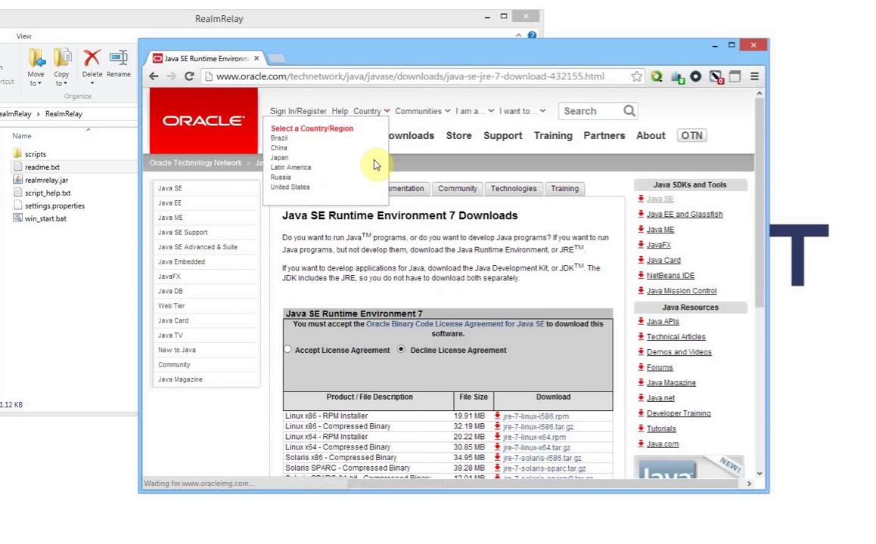
pyautogui.scroll(-4, 446, 185)
pyautogui.scroll(3, 446, 185)
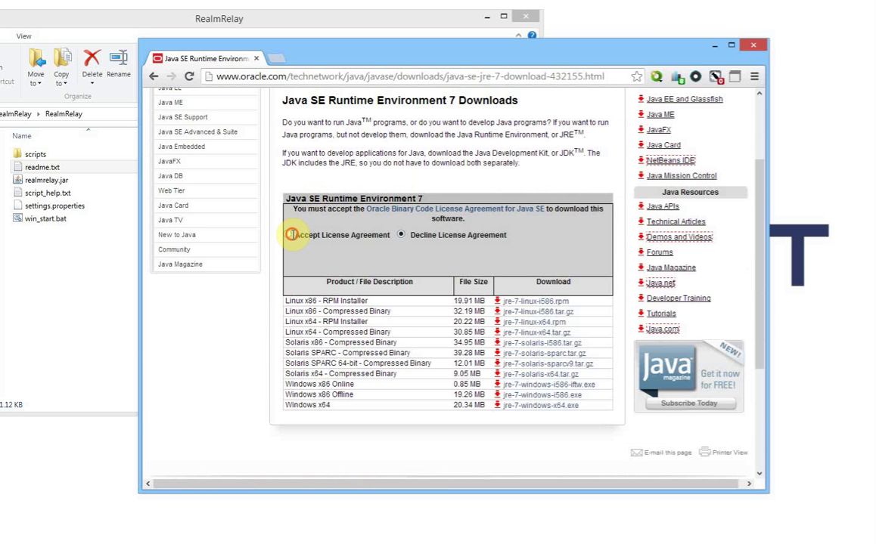
pyautogui.click(291, 234)
pyautogui.scroll(-2, 398, 135)
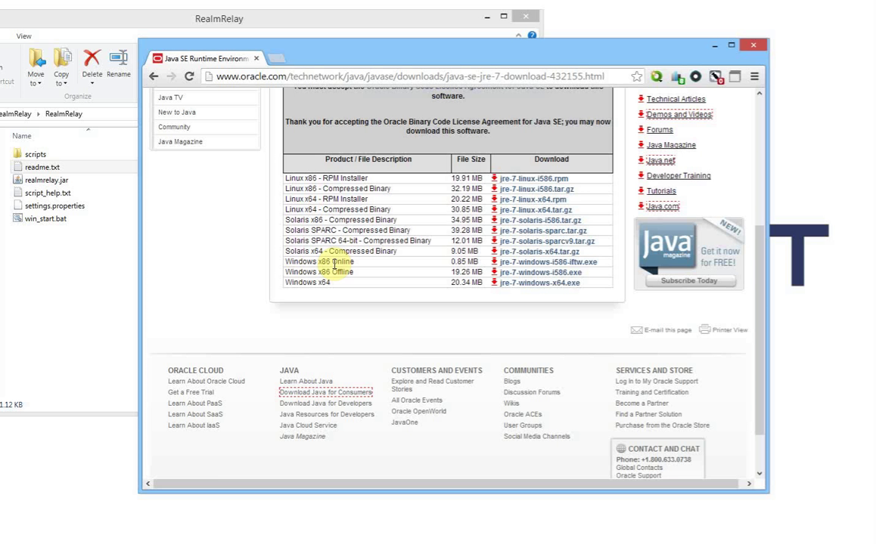
pyautogui.scroll(3, 384, 261)
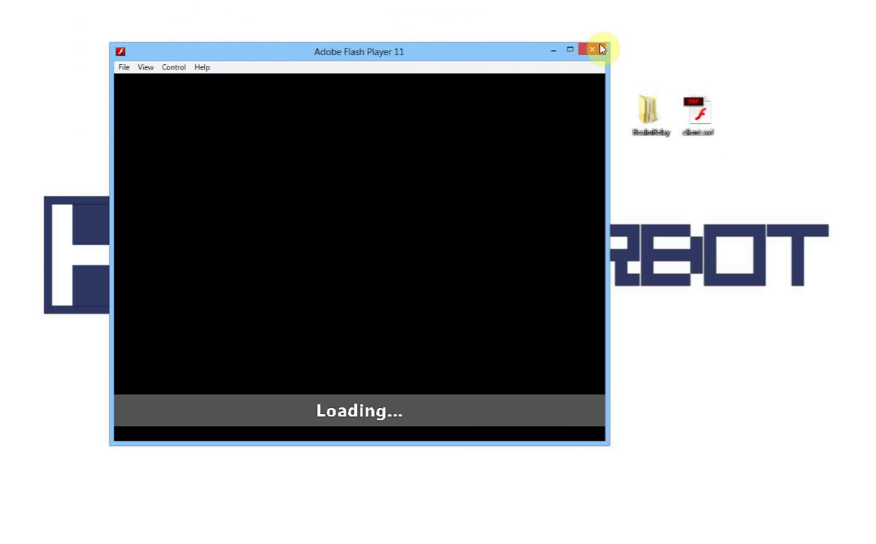
# - Close Flash Player, run win_start.bat from the RealmRelay folder as administrator, and minimize the folder window
pyautogui.click(601, 48)
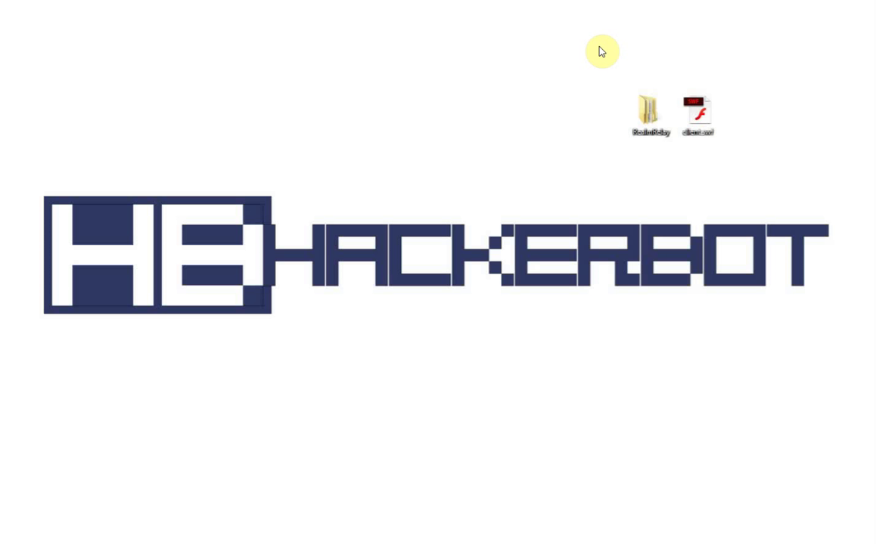
pyautogui.click(678, 111)
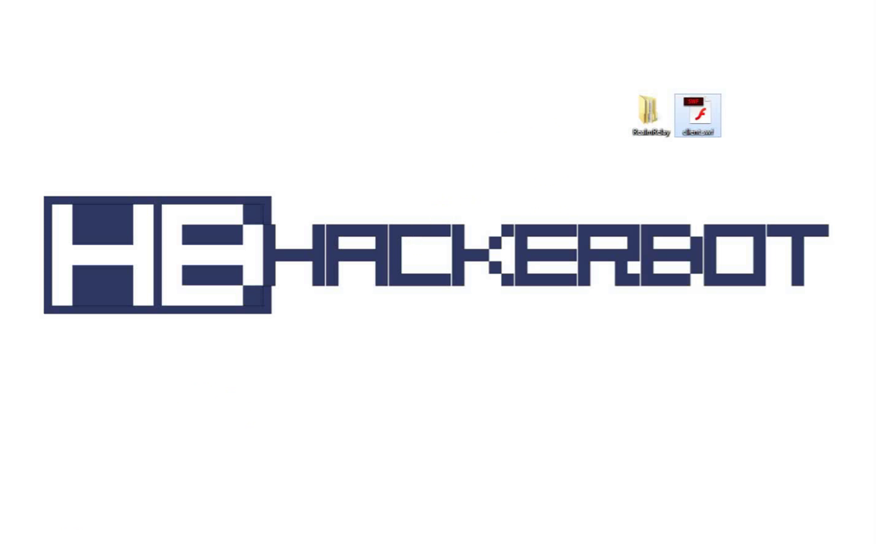
pyautogui.click(14, 493)
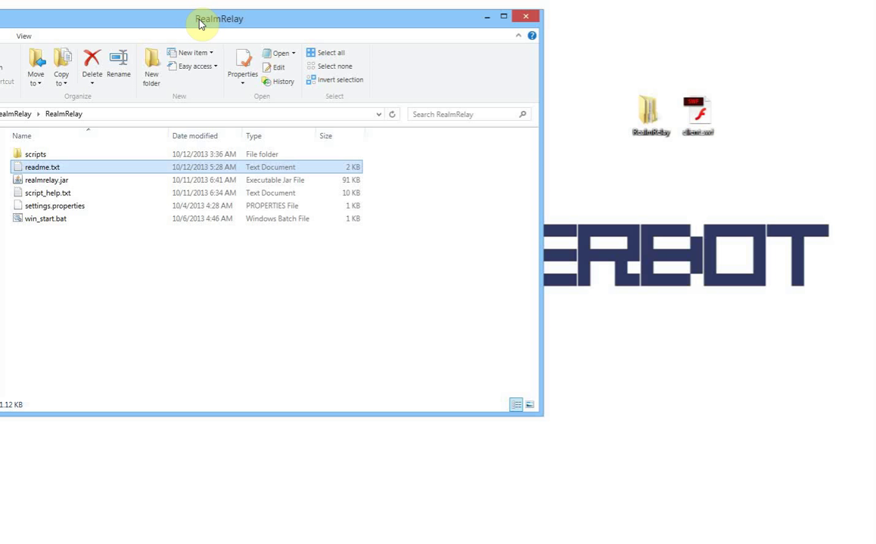
pyautogui.rightClick(45, 219)
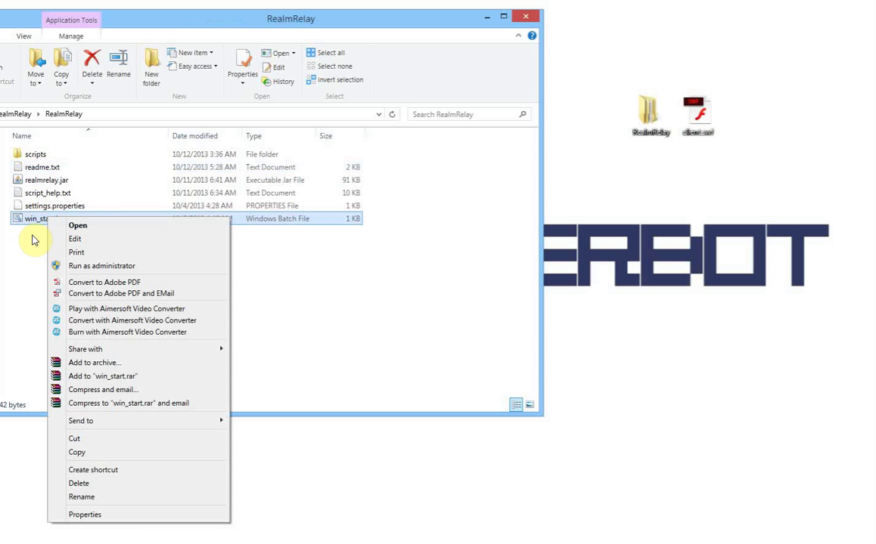
pyautogui.click(120, 266)
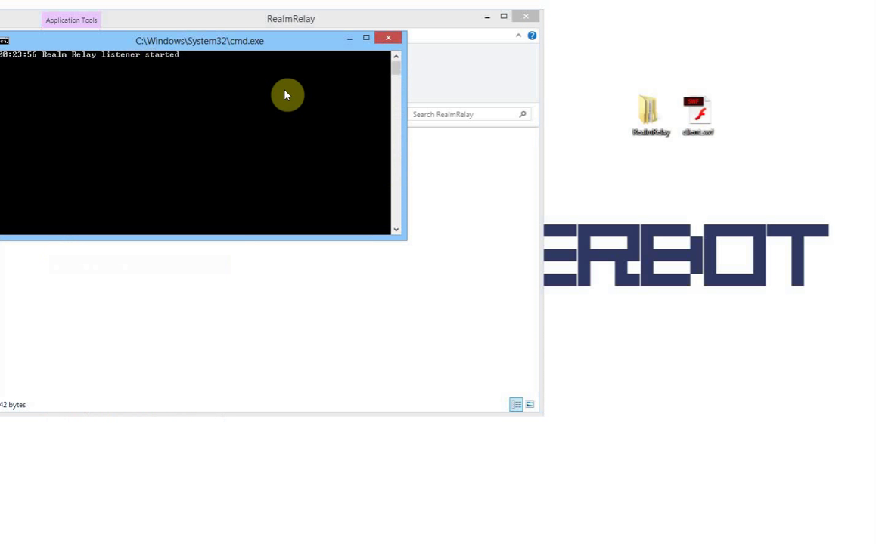
pyautogui.moveTo(251, 44); pyautogui.dragTo(324, 65)
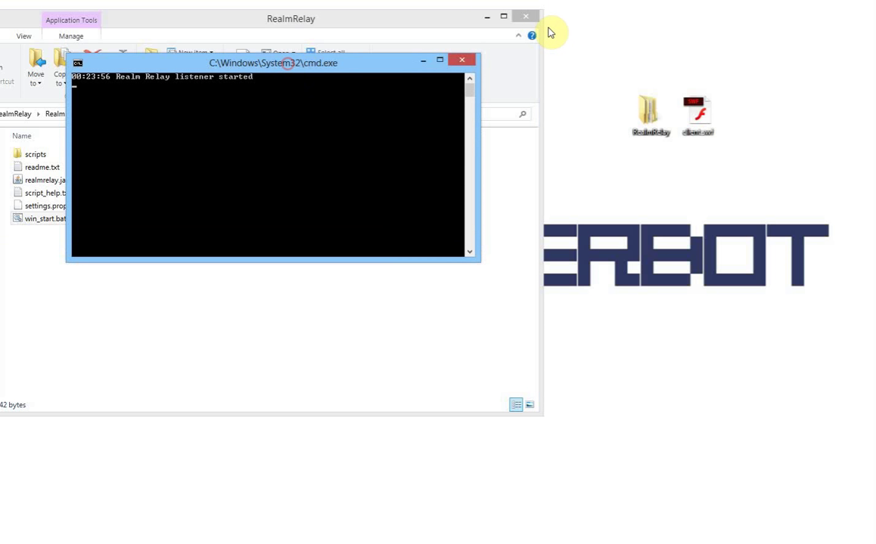
pyautogui.click(484, 18)
# - Open the desktop file client.swf in a new Chrome tab
pyautogui.click(409, 389)
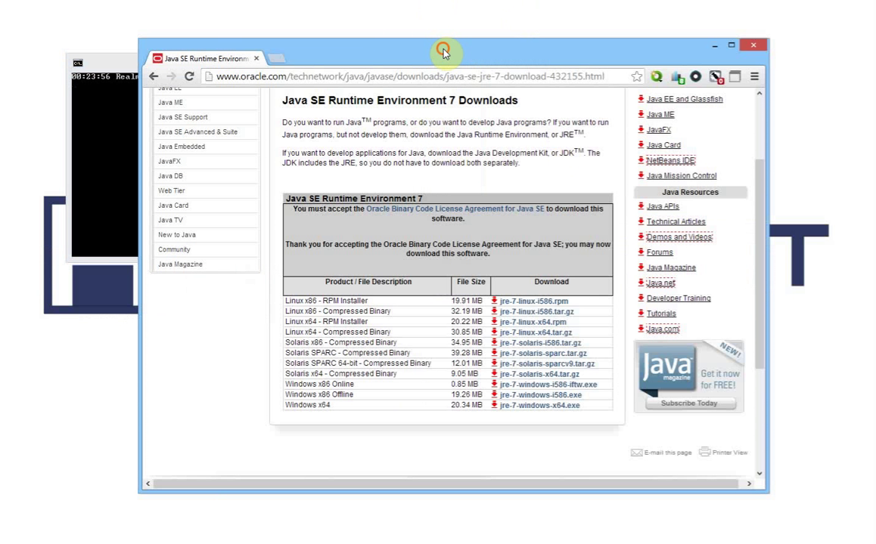
pyautogui.moveTo(385, 20); pyautogui.dragTo(372, 36)
pyautogui.moveTo(719, 104); pyautogui.dragTo(262, 40)
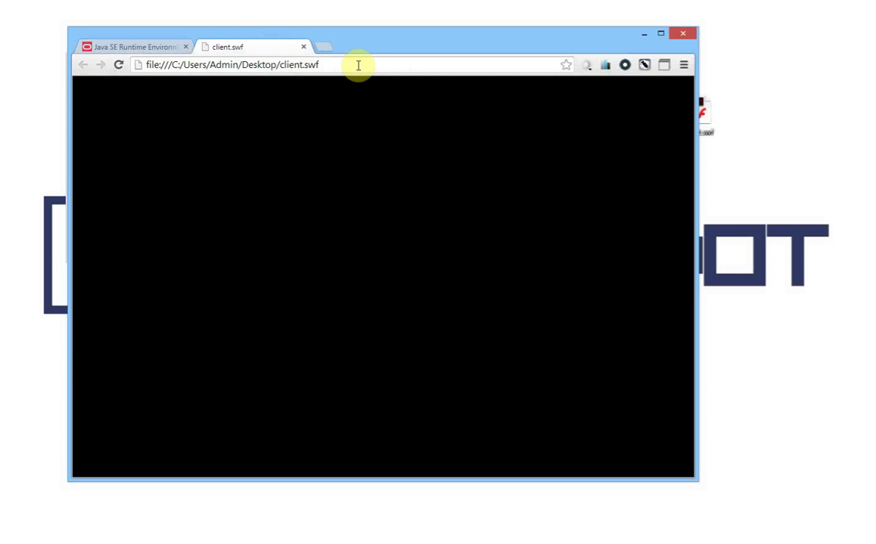
pyautogui.moveTo(376, 45); pyautogui.dragTo(403, 50)
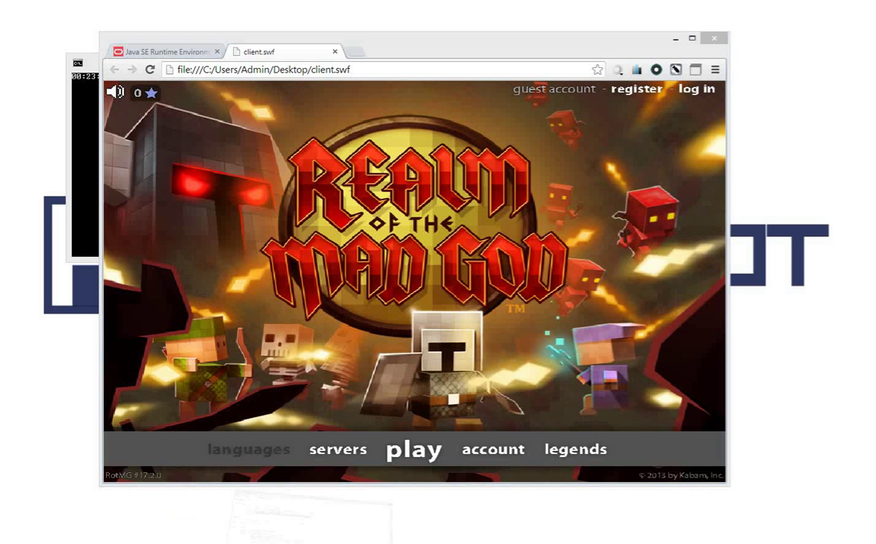
# - Check the note at the end of readme.txt for the server to connect to in-game, and put the readme away
pyautogui.scroll(-1, 308, 235)
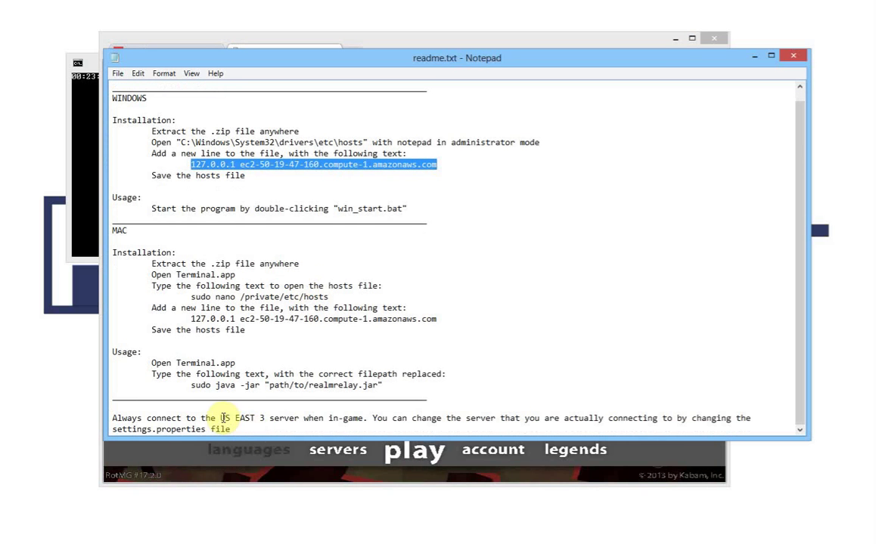
pyautogui.moveTo(221, 419); pyautogui.dragTo(255, 418)
pyautogui.click(753, 56)
# - Select the USEast3 server in the game's server list and start playing
pyautogui.click(333, 446)
pyautogui.click(171, 384)
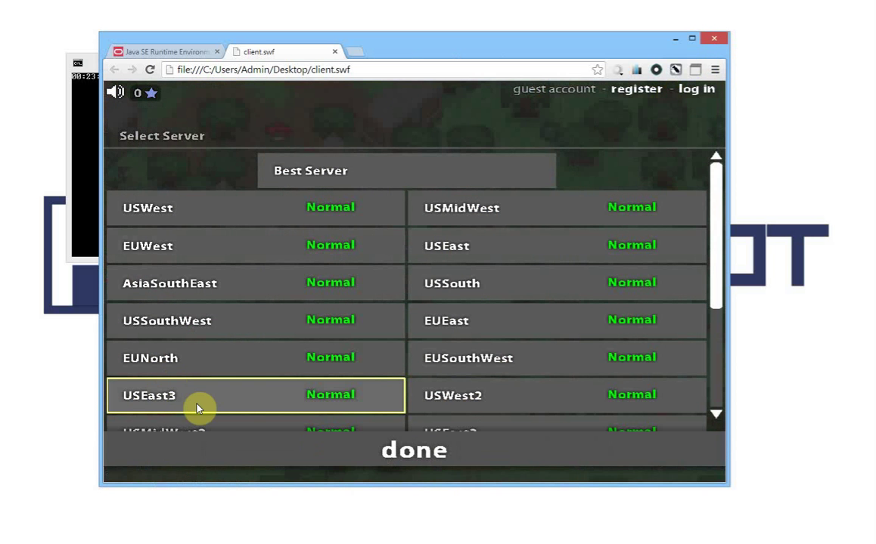
pyautogui.click(409, 456)
pyautogui.click(411, 451)
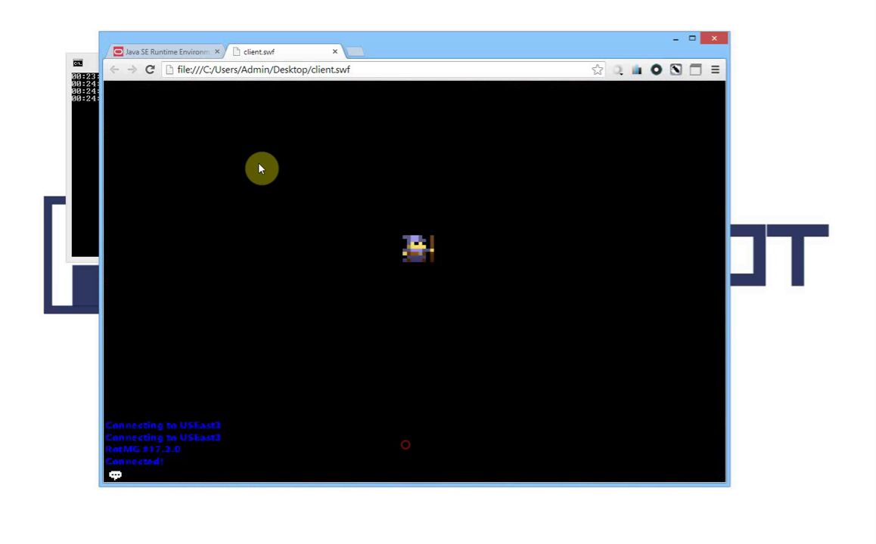
# - Examine the Realm Relay console's connection log beside the running game, and minimize the game's browser window
pyautogui.click(93, 148)
pyautogui.moveTo(182, 54); pyautogui.dragTo(182, 18)
pyautogui.click(613, 158)
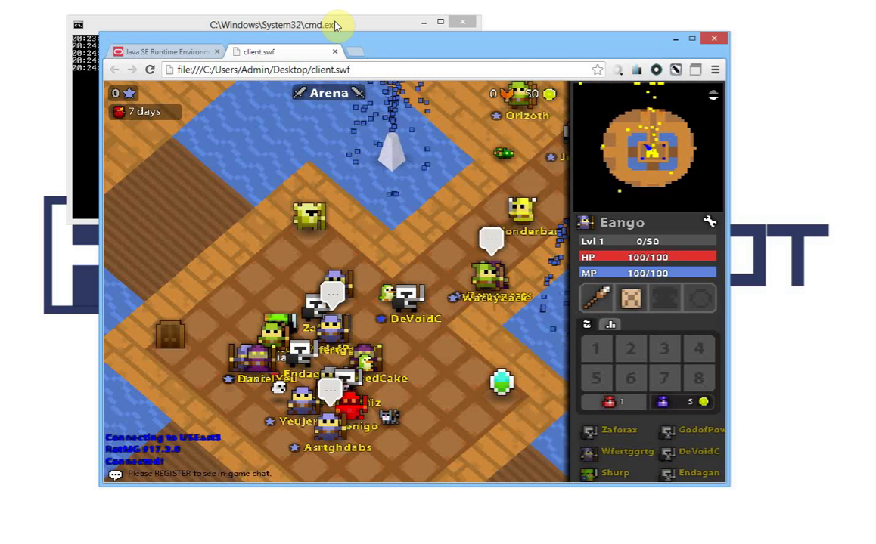
pyautogui.click(335, 25)
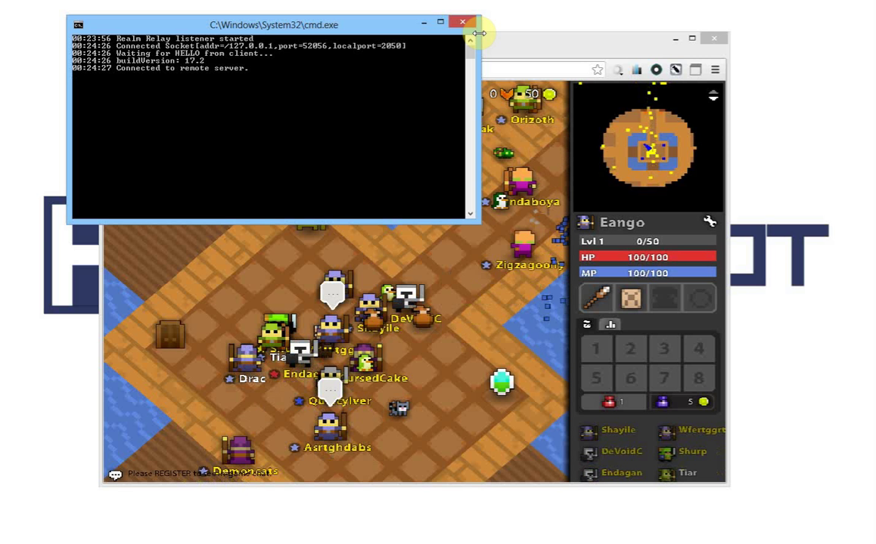
pyautogui.click(525, 56)
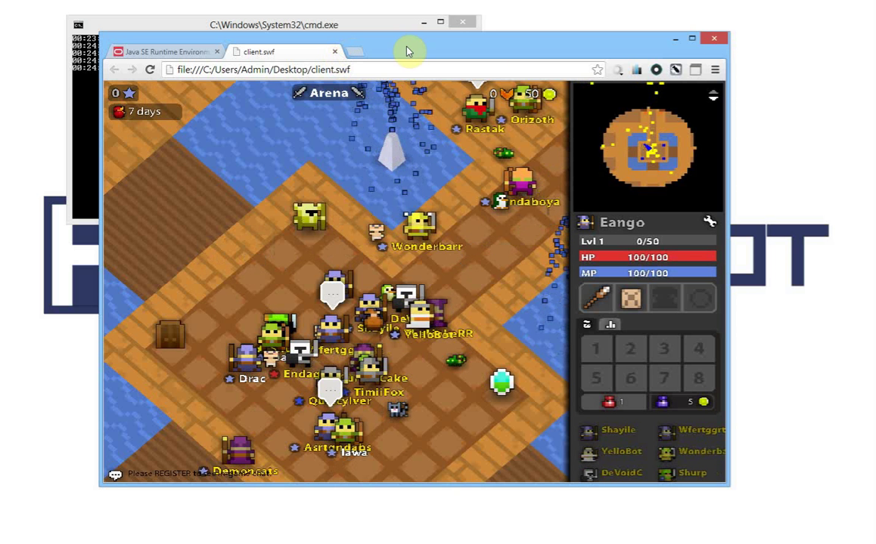
pyautogui.click(675, 38)
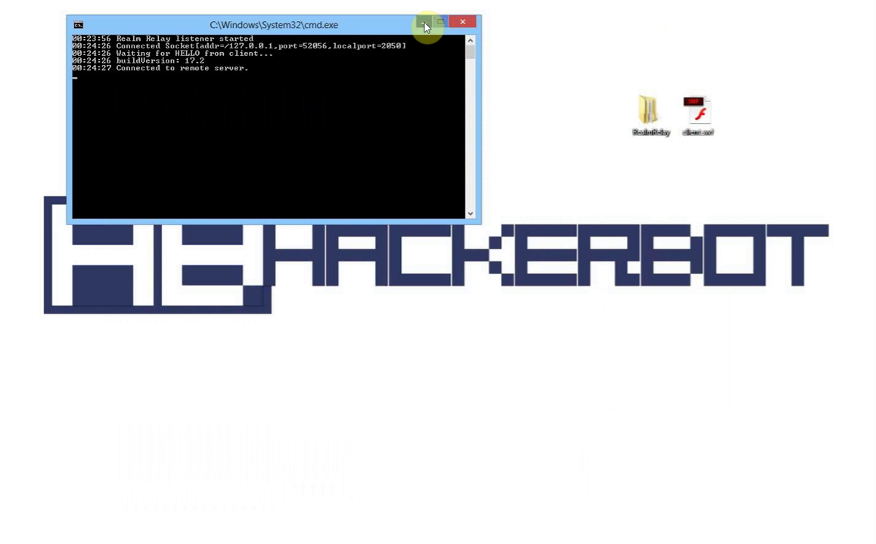